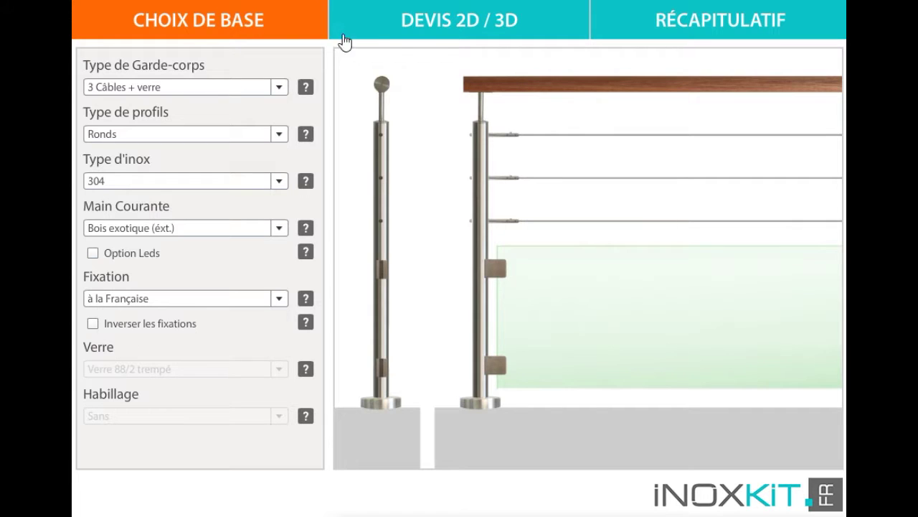
Step: Open the 2D/3D quote page and review the available segment types and start-post options
click(465, 31)
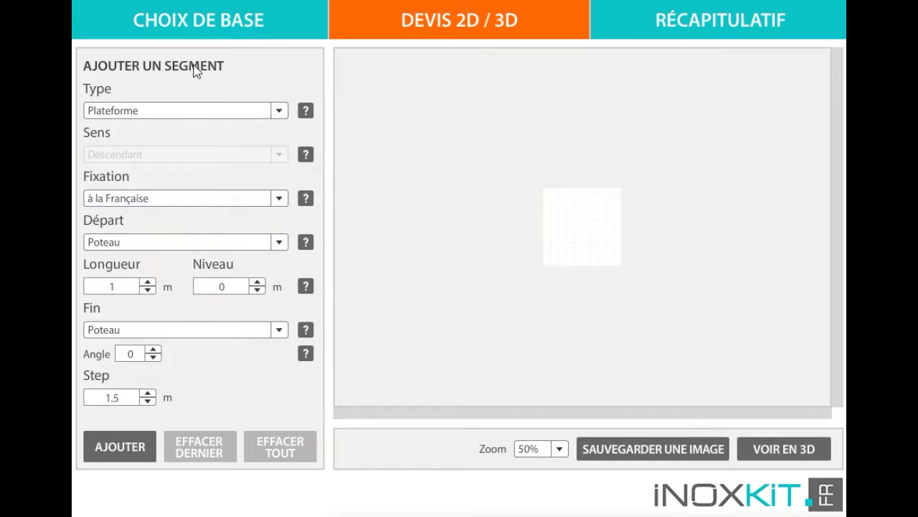
click(257, 110)
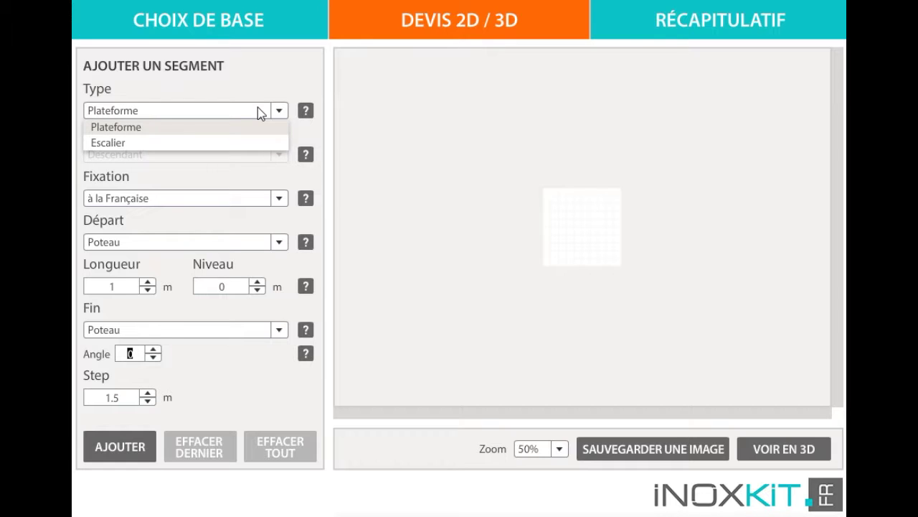
click(257, 110)
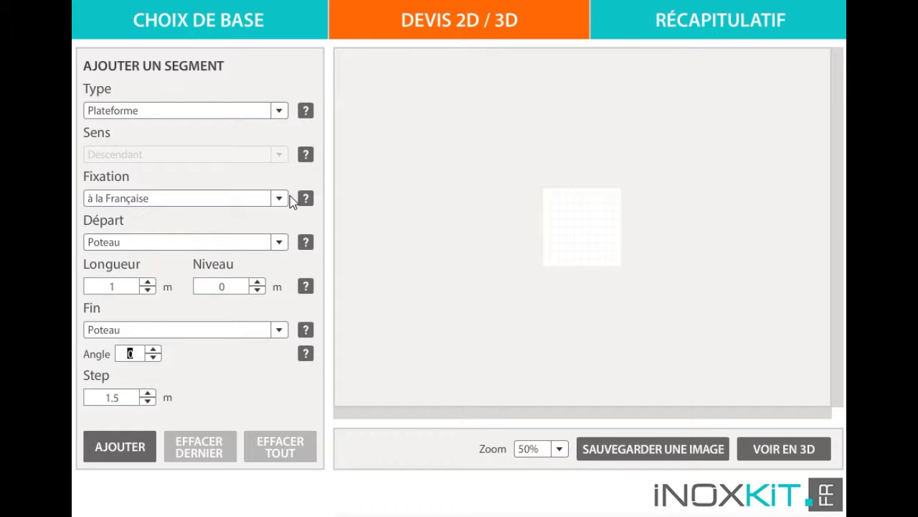
click(257, 242)
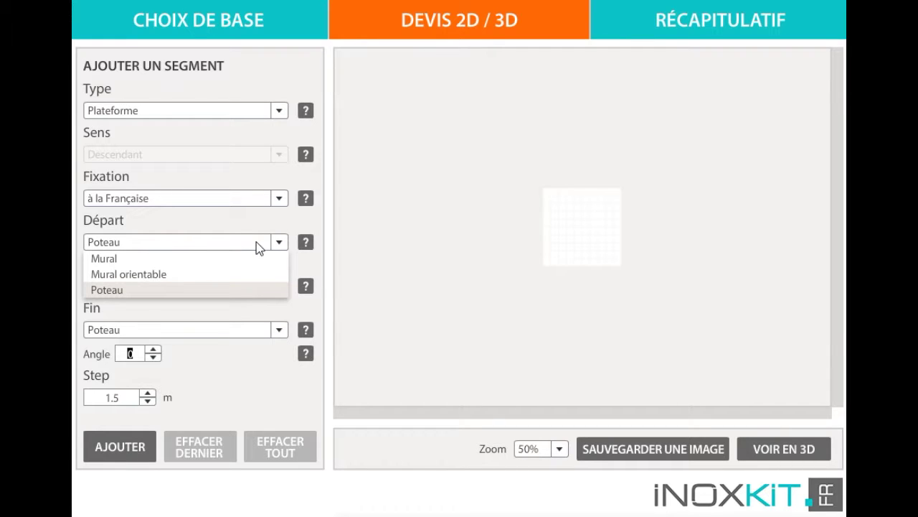
click(257, 242)
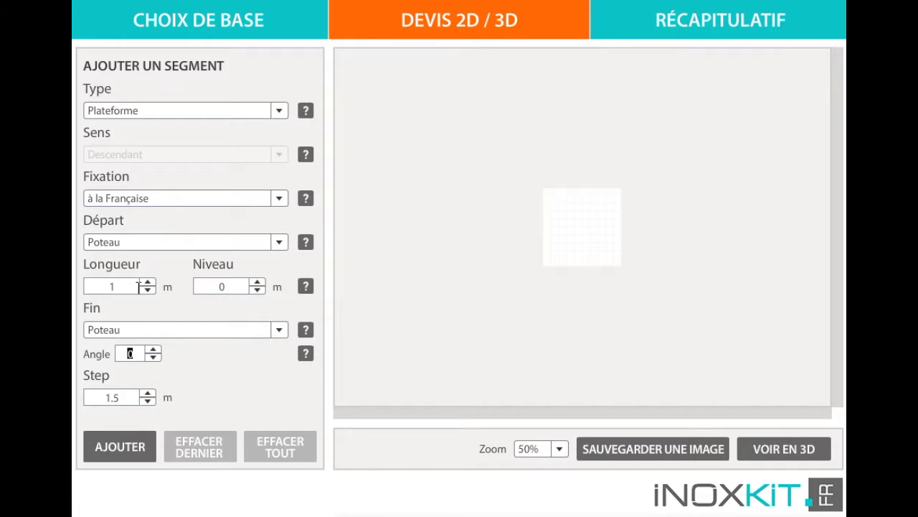
Step: Add a 4.20 m Plateforme segment ending in a Poteau, erase it, and add the same segment again
drag(130, 287, 86, 286)
text(4.20)
click(208, 332)
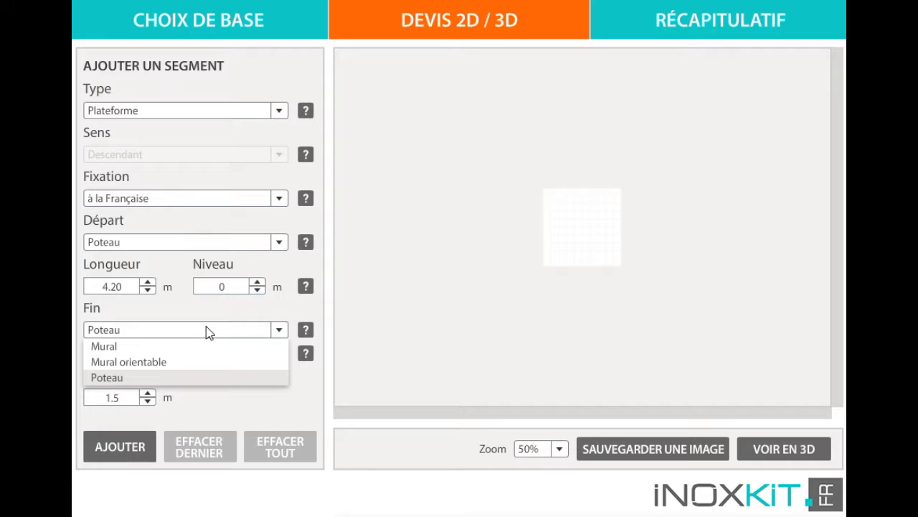
click(208, 332)
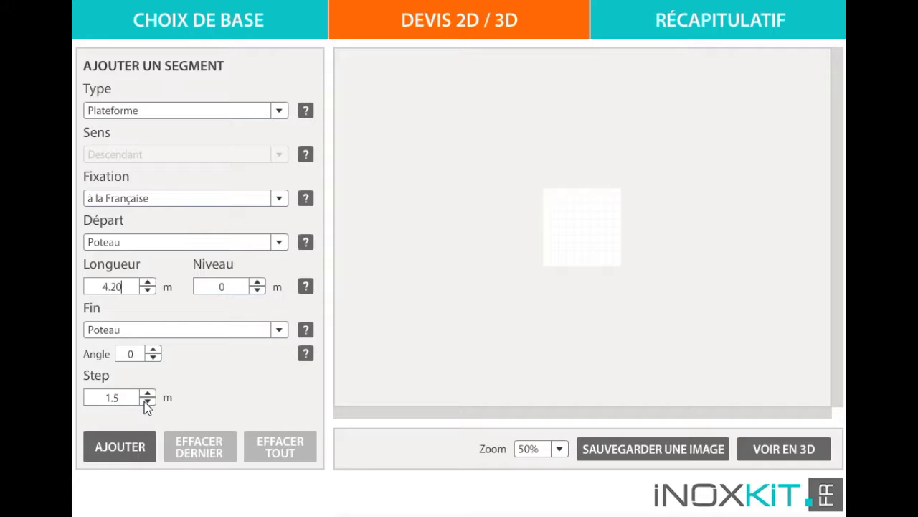
click(120, 447)
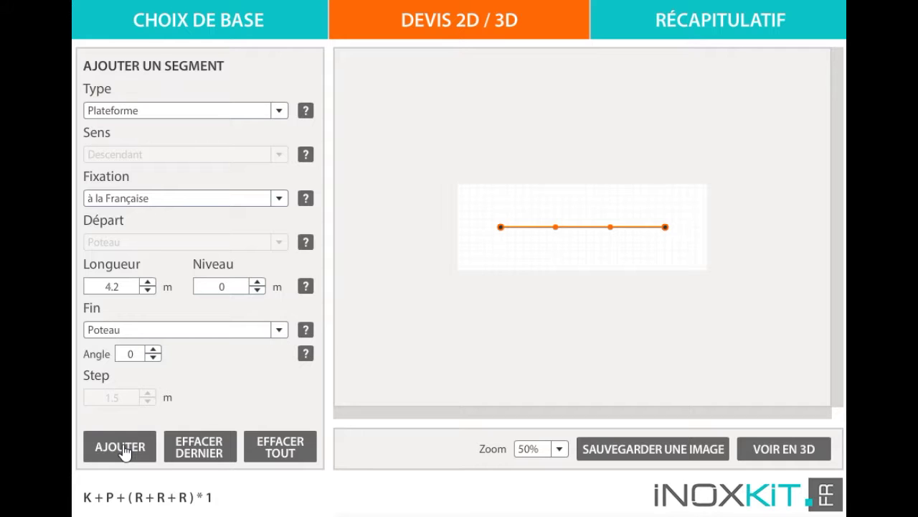
click(215, 450)
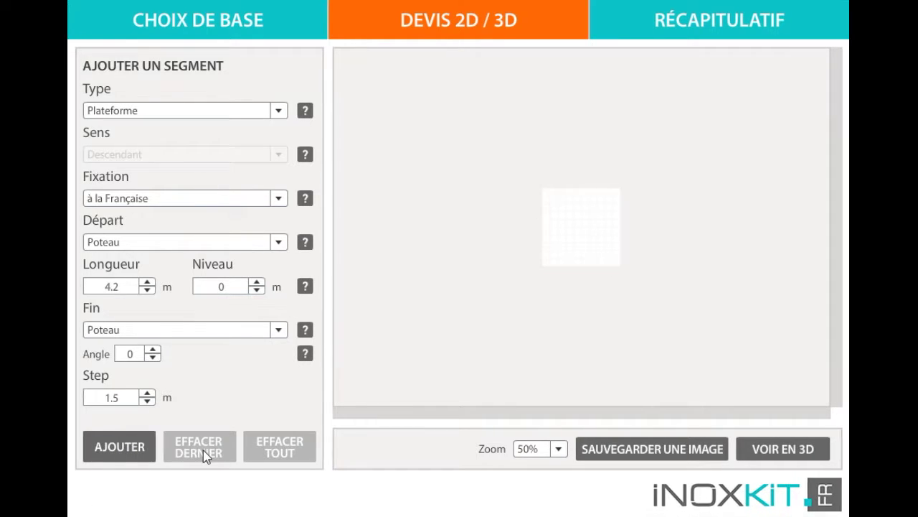
click(119, 452)
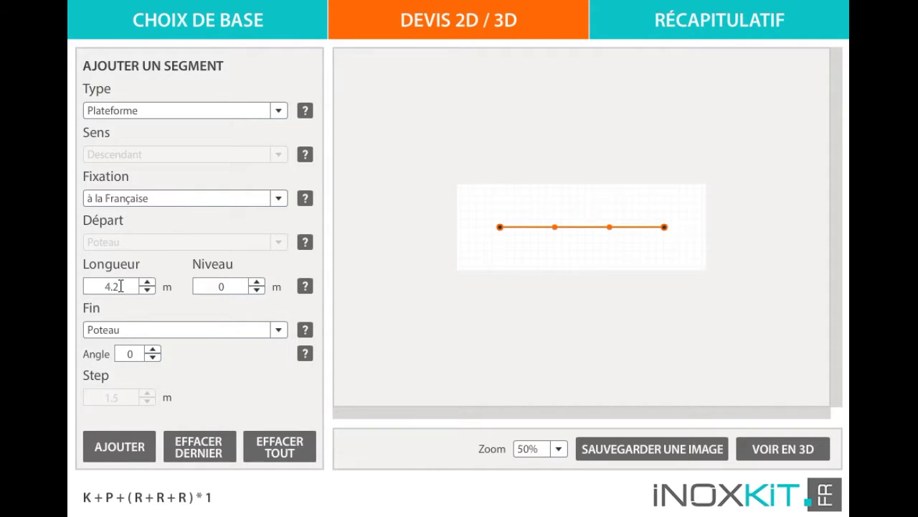
Step: Add a 2.7 m Plateforme segment at an angle of -90 to the end of the first one
drag(120, 286, 96, 287)
text(2.7)
drag(141, 353, 127, 353)
text(-90)
click(131, 450)
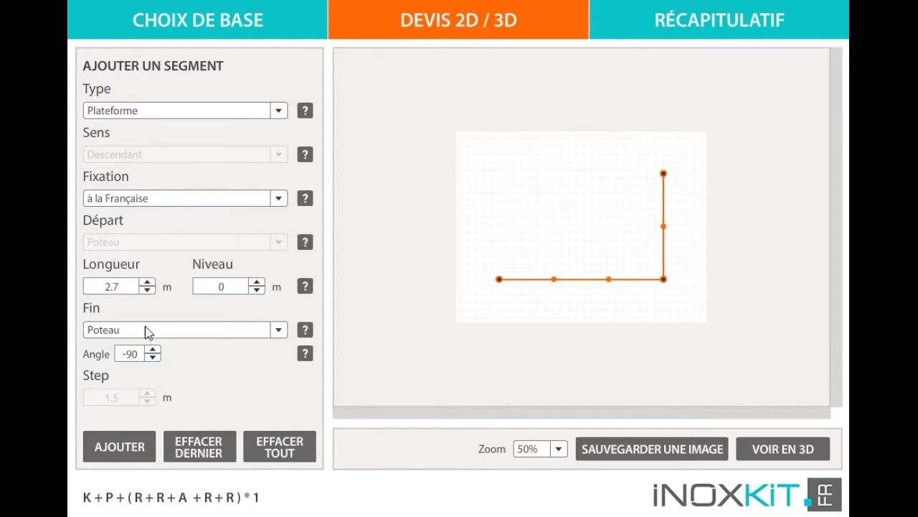
Step: Add a descending Escalier segment 2.4 m long at an angle of 90 to the end of the railing
click(178, 109)
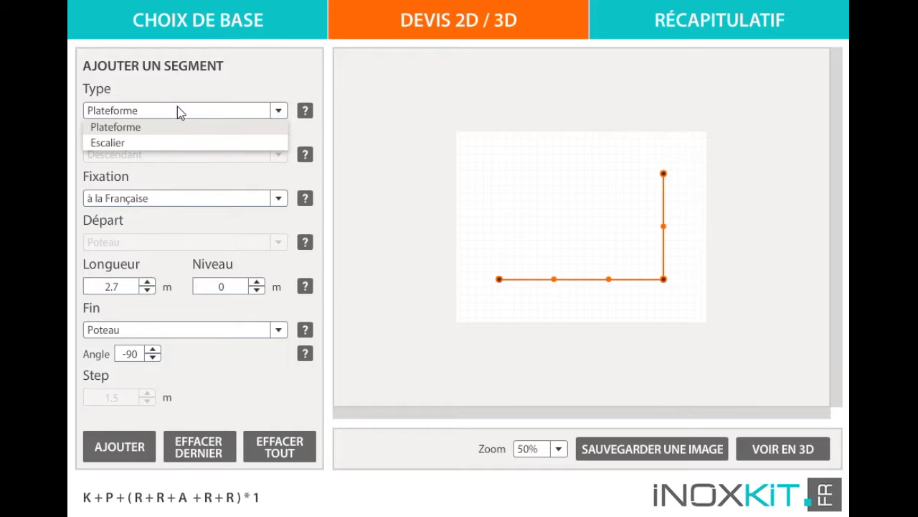
click(169, 144)
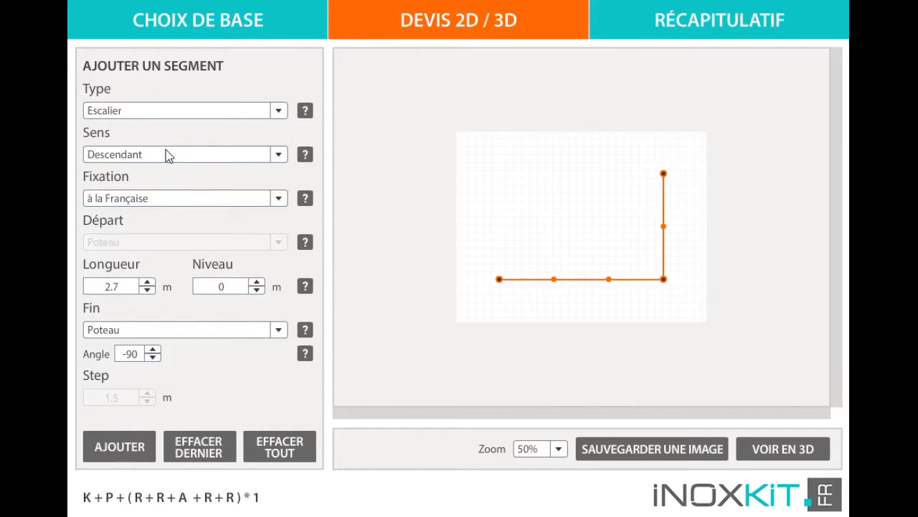
drag(123, 287, 82, 287)
text(2.4)
drag(141, 354, 95, 355)
text(90)
click(133, 447)
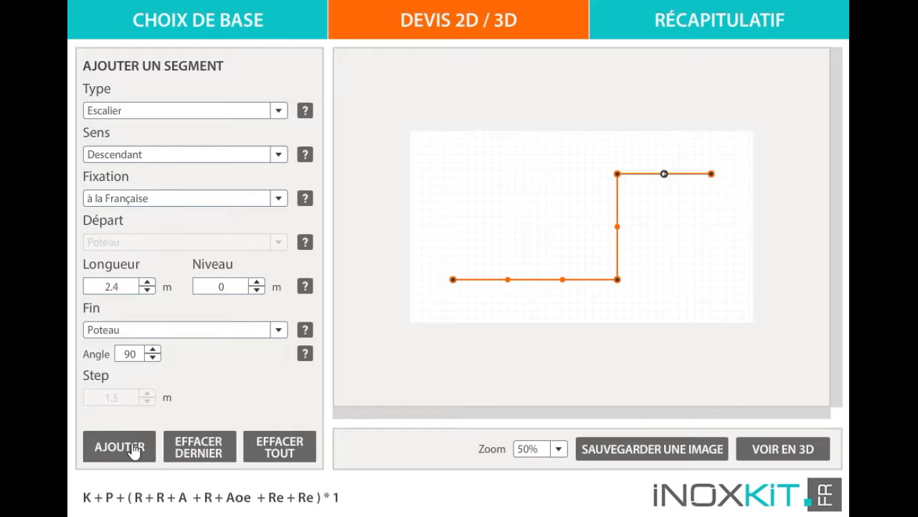
Step: Toggle the selection of the railing run and leave it deselected in the plan
click(528, 224)
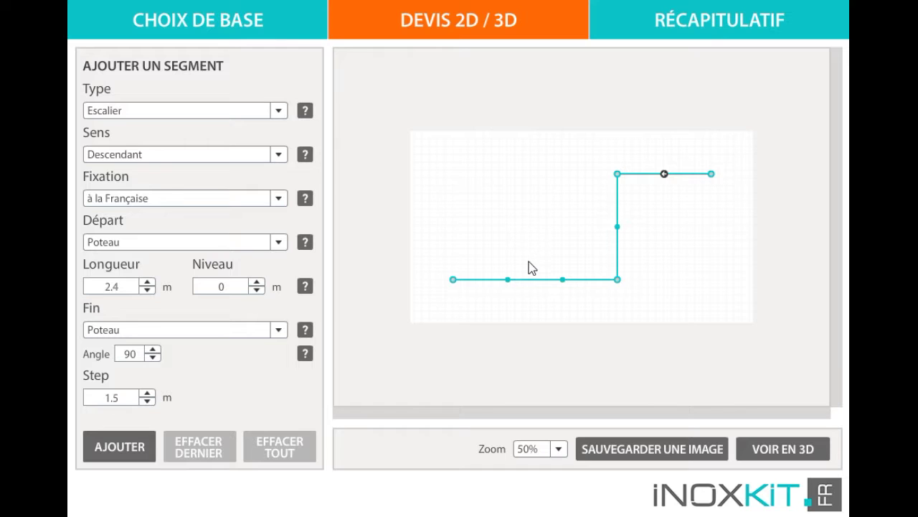
click(532, 279)
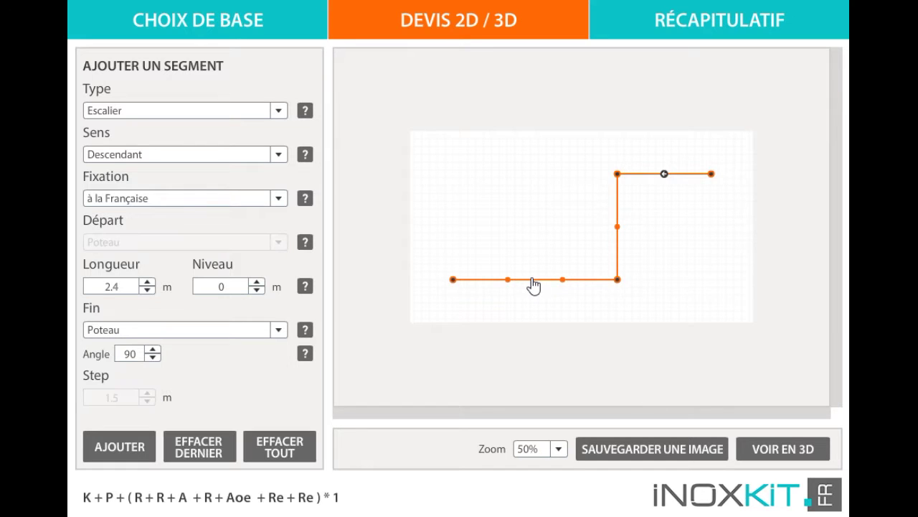
click(544, 212)
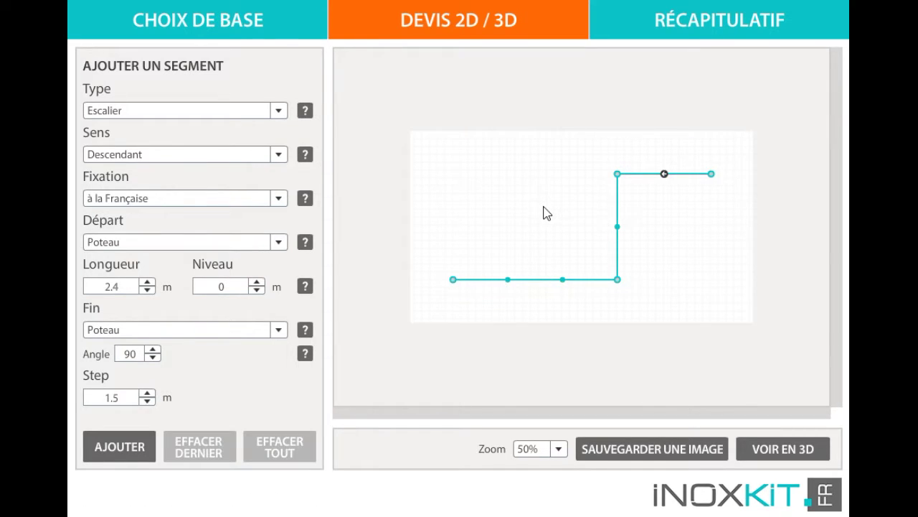
Step: Start a separate run with a 4.2 m Plateforme segment at angle 0 and place it above the first run
click(228, 113)
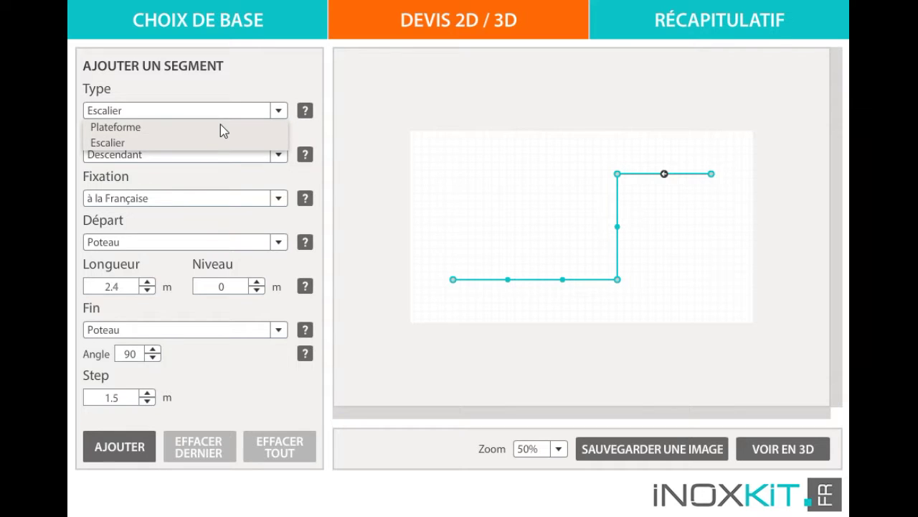
click(220, 126)
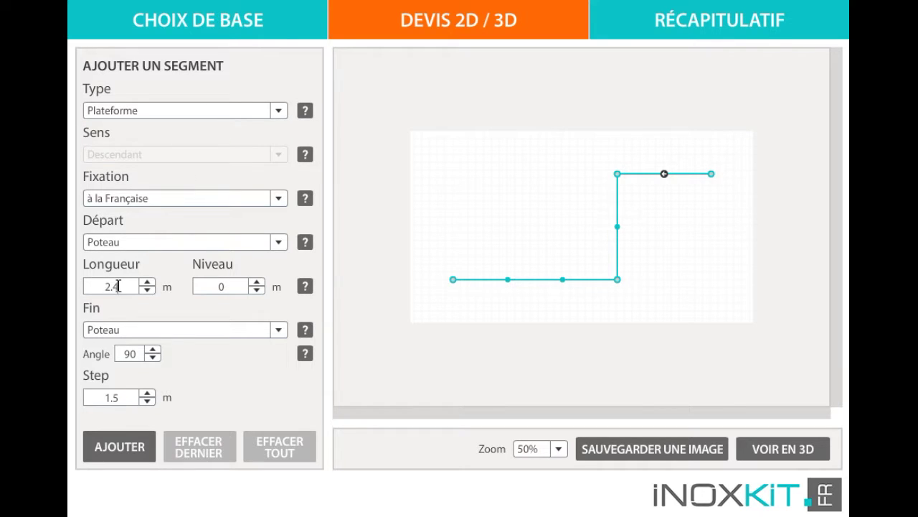
drag(118, 285, 68, 298)
text(4.2)
drag(139, 352, 96, 353)
text(0)
click(117, 446)
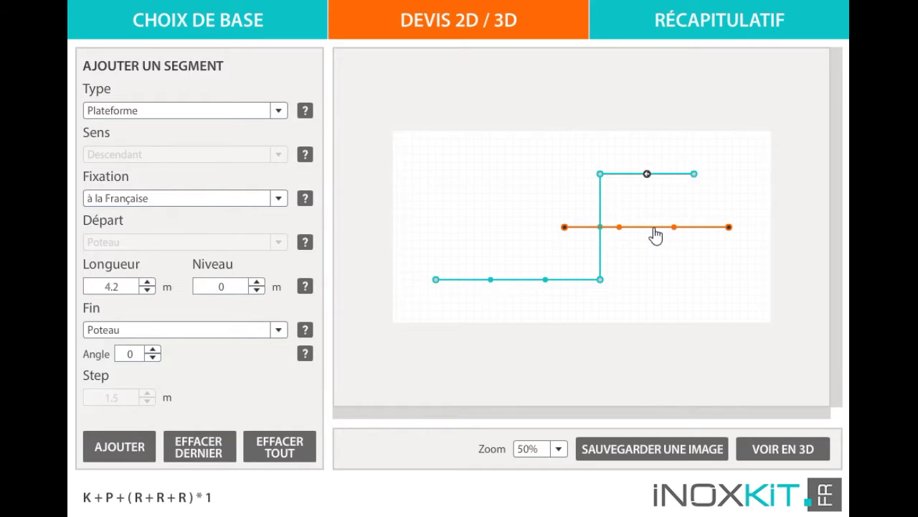
mouse_move(654, 231)
mouse_down()
mouse_move(549, 130)
mouse_move(522, 74)
mouse_up()
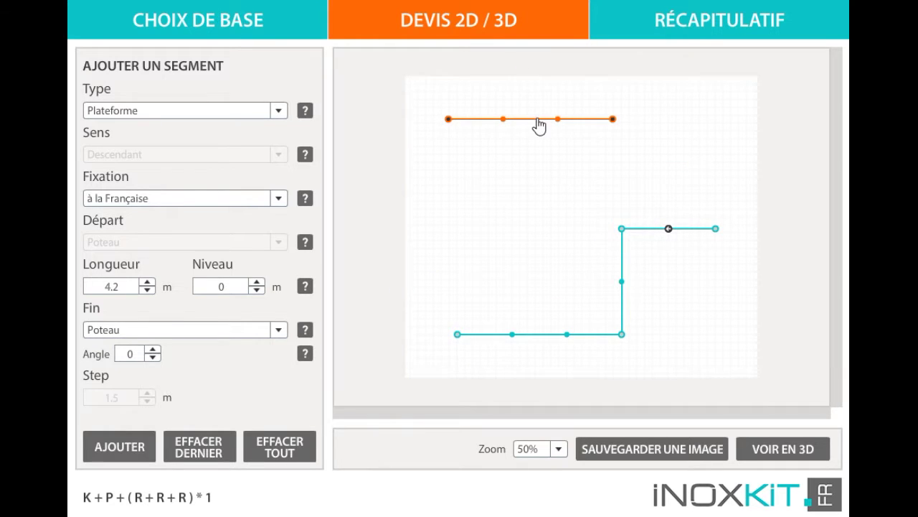
drag(543, 127, 548, 126)
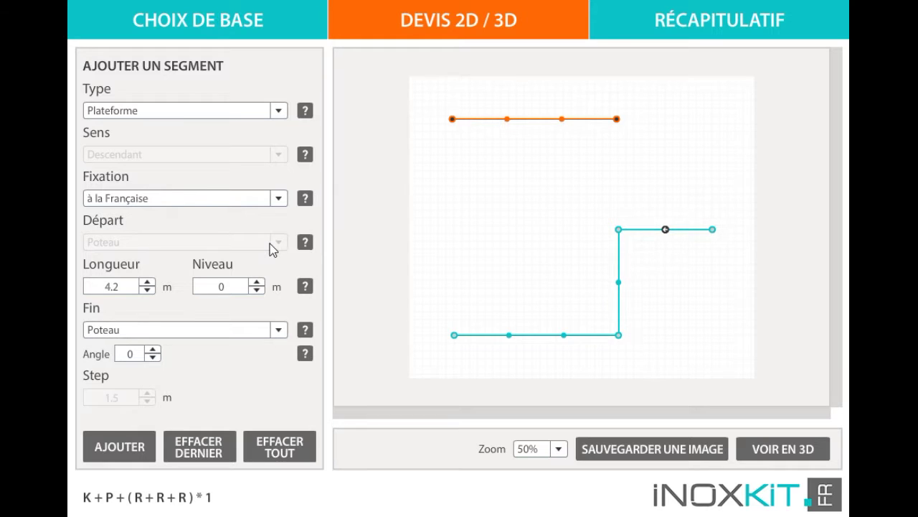
Step: Extend the upper run with a 1.3 m Plateforme segment at an angle of 90
click(132, 287)
key(ctrl+a)
text(1.3)
double_click(132, 351)
text(90)
click(134, 444)
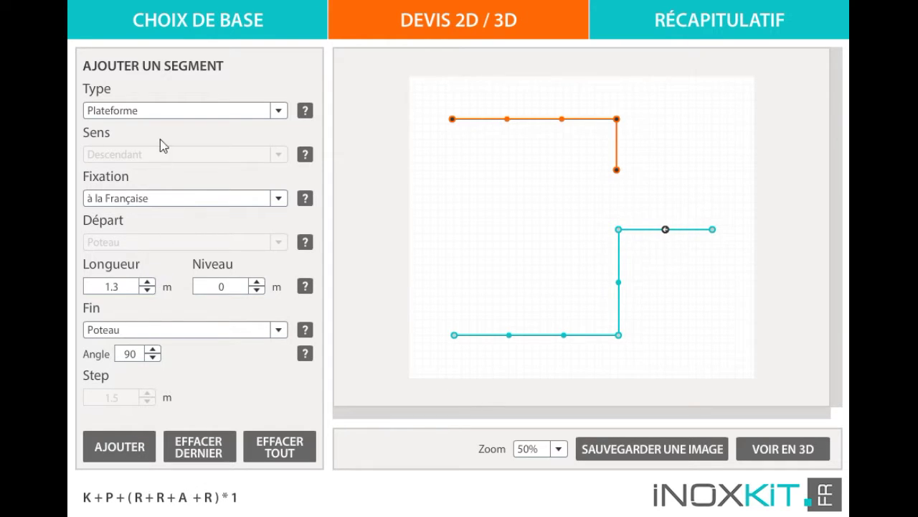
Step: Add a 2.4 m descending Escalier segment at angle -90 to the upper run and shift the run slightly towards the lower one
click(157, 113)
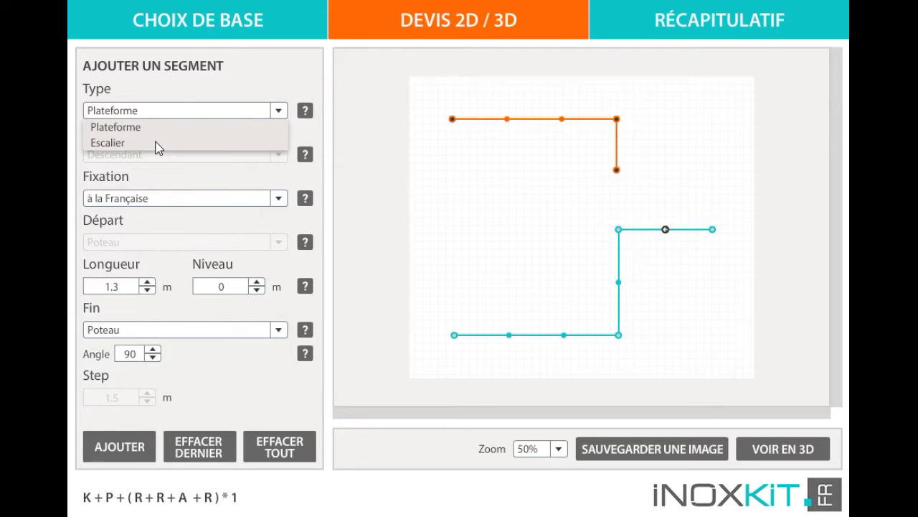
click(158, 147)
click(127, 290)
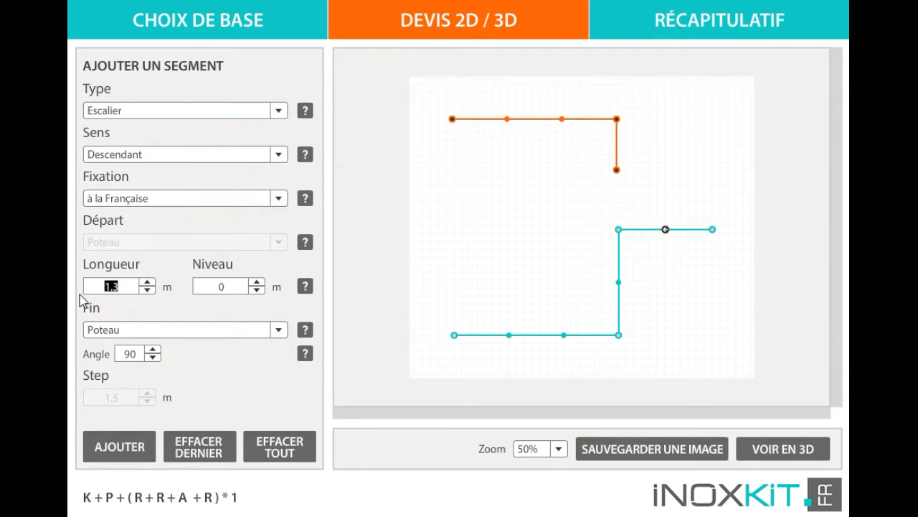
text(2.4)
drag(137, 354, 86, 353)
text(-90)
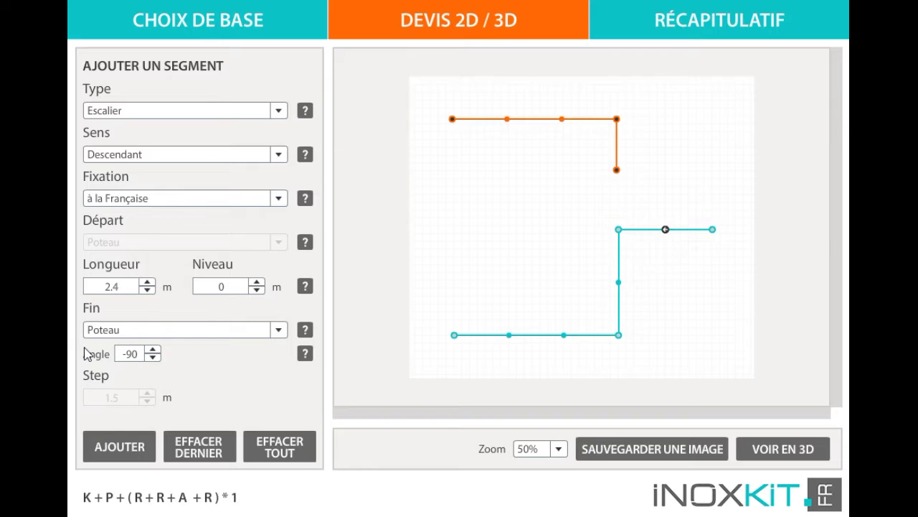
click(134, 454)
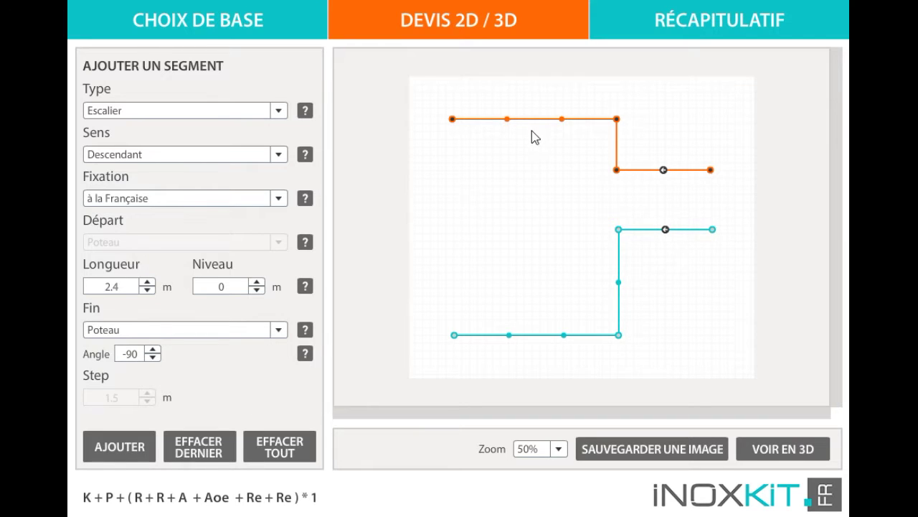
drag(535, 119, 538, 137)
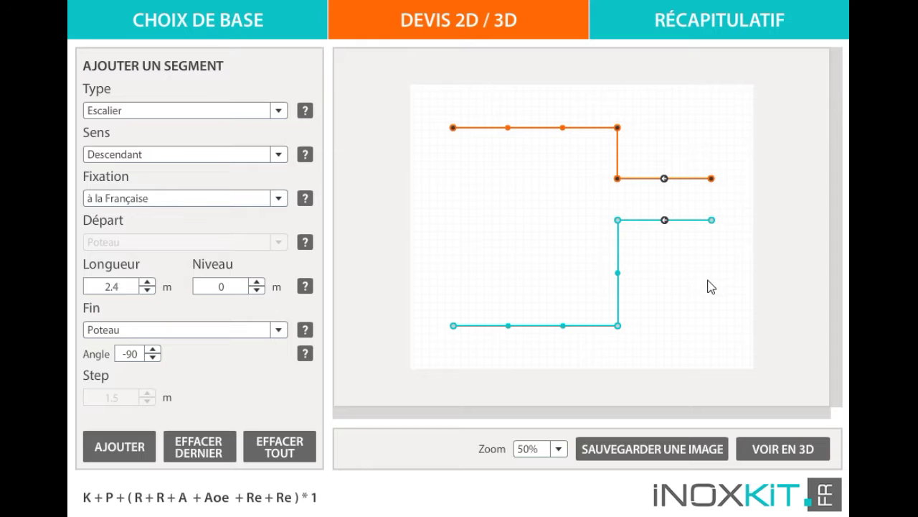
Step: View both railing runs in 3D, rotate the model slightly, and return to the 2D plan
click(778, 452)
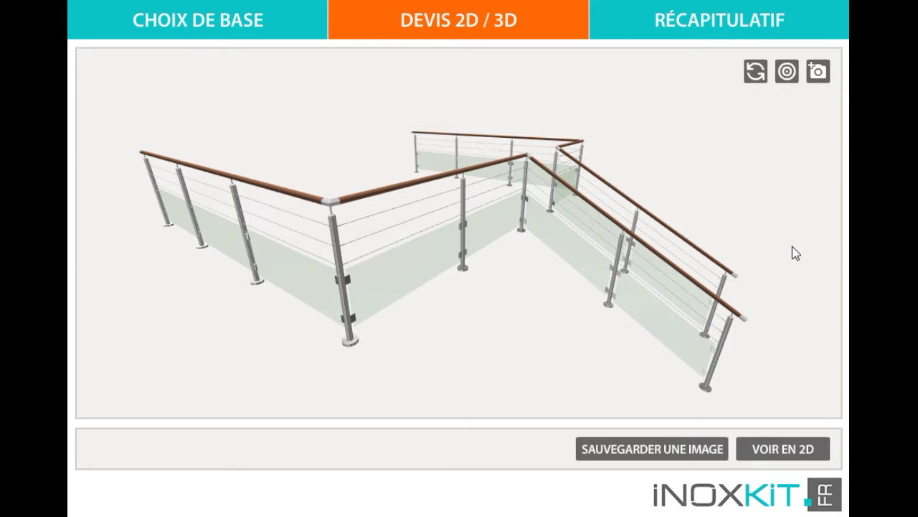
mouse_move(792, 247)
mouse_down()
mouse_move(726, 277)
mouse_move(697, 277)
mouse_move(684, 251)
mouse_move(642, 247)
mouse_move(728, 258)
mouse_move(802, 253)
mouse_move(791, 249)
mouse_up()
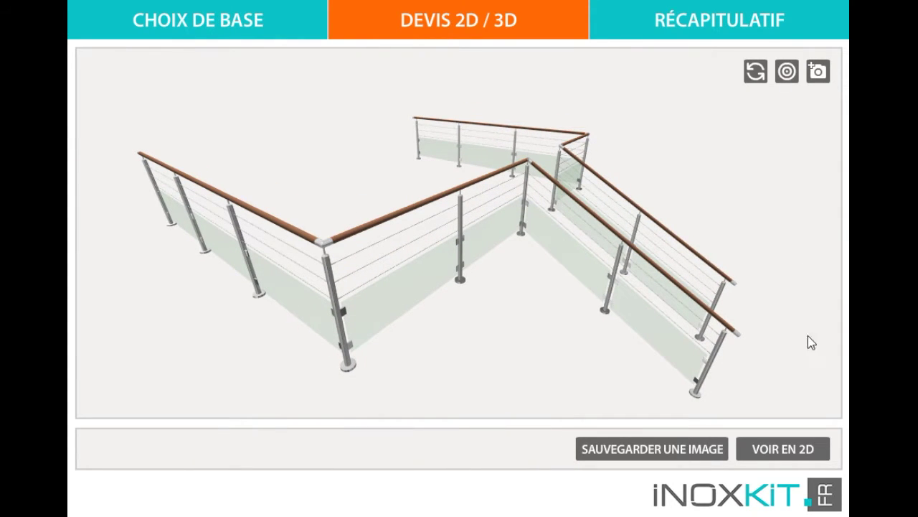
click(779, 450)
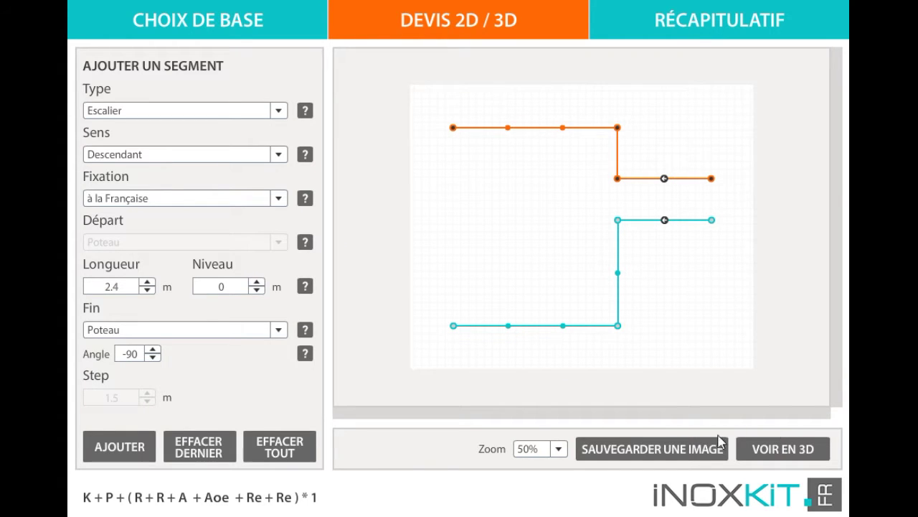
Step: Erase the upper run's three segments one after another, starting with the last
click(200, 450)
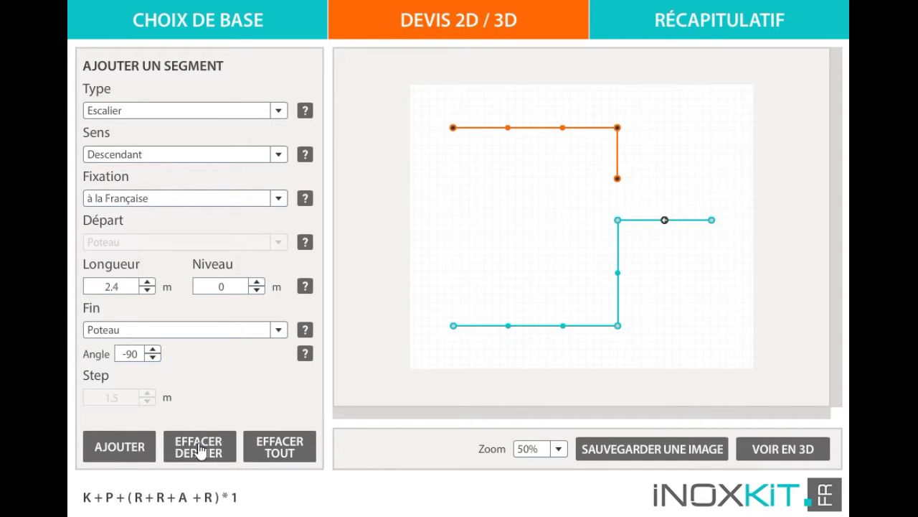
click(200, 450)
click(200, 450)
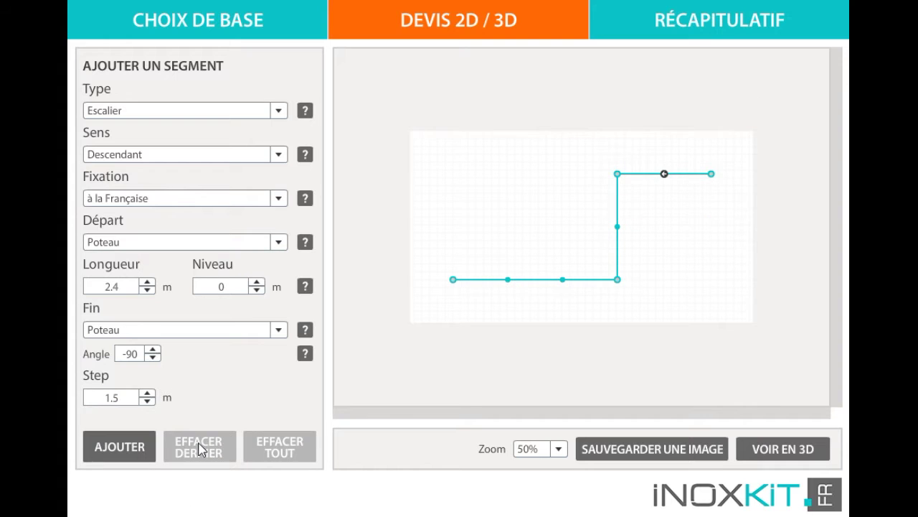
Step: Configure a new Plateforme segment with a Mural start, a length of 4.2 m and a Poteau end
click(196, 110)
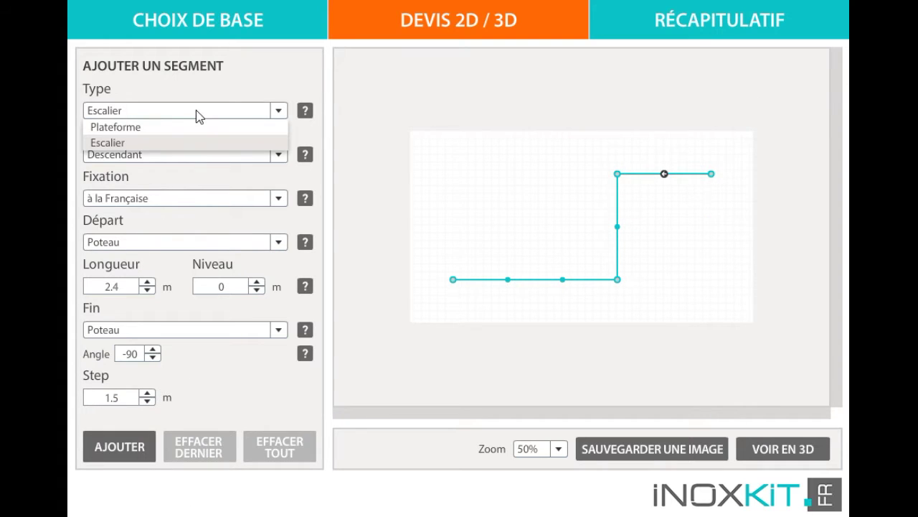
click(192, 128)
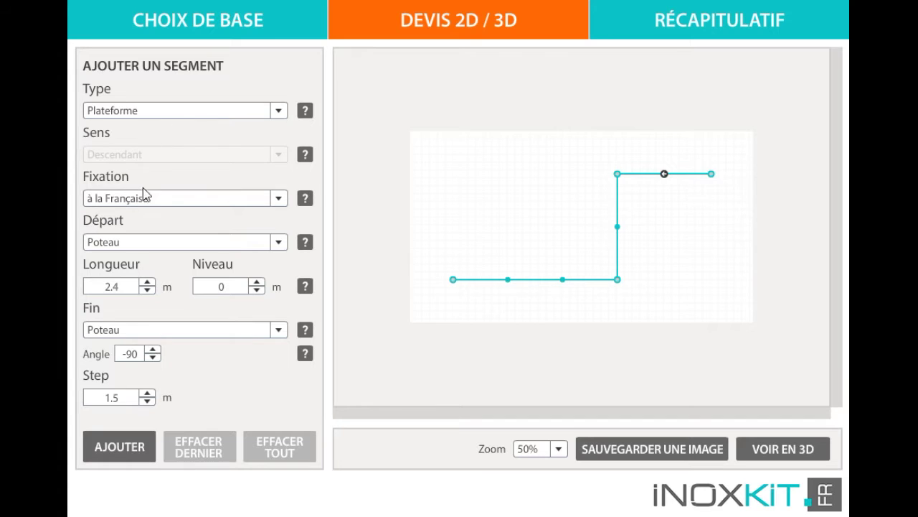
click(156, 244)
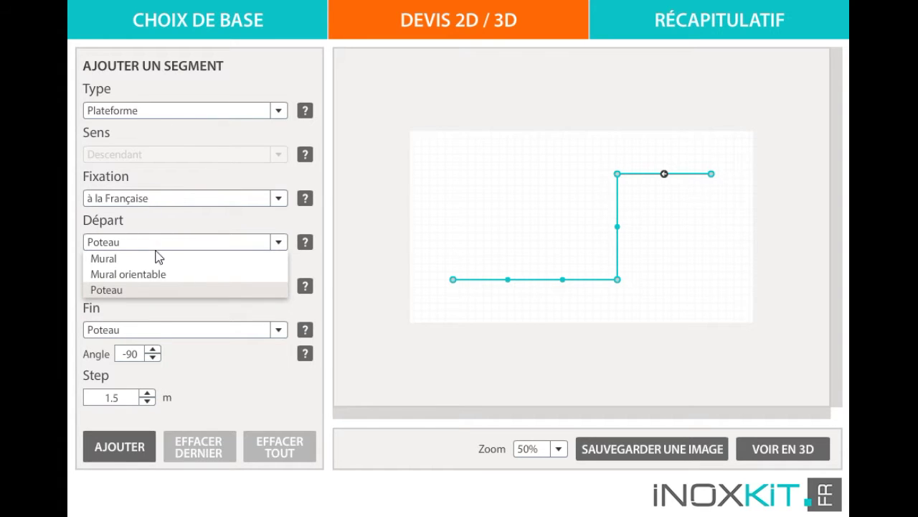
click(158, 260)
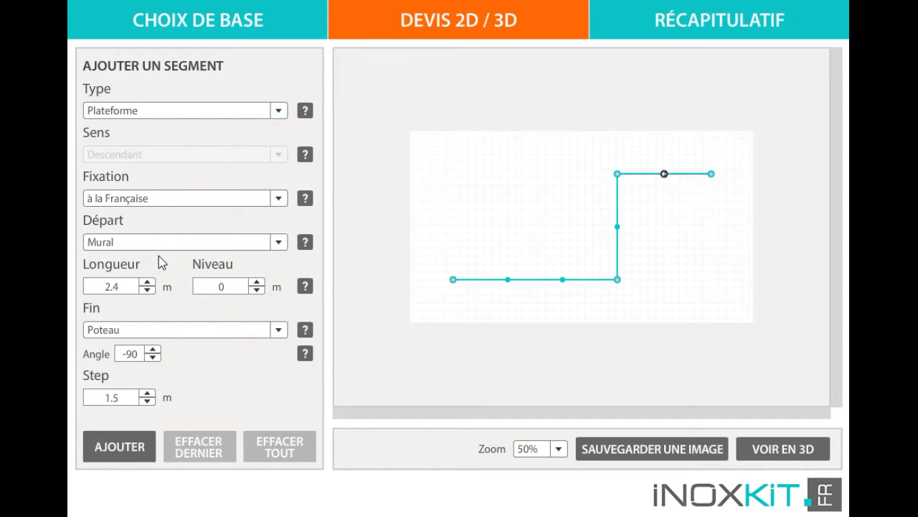
double_click(115, 286)
text(4.2)
click(143, 328)
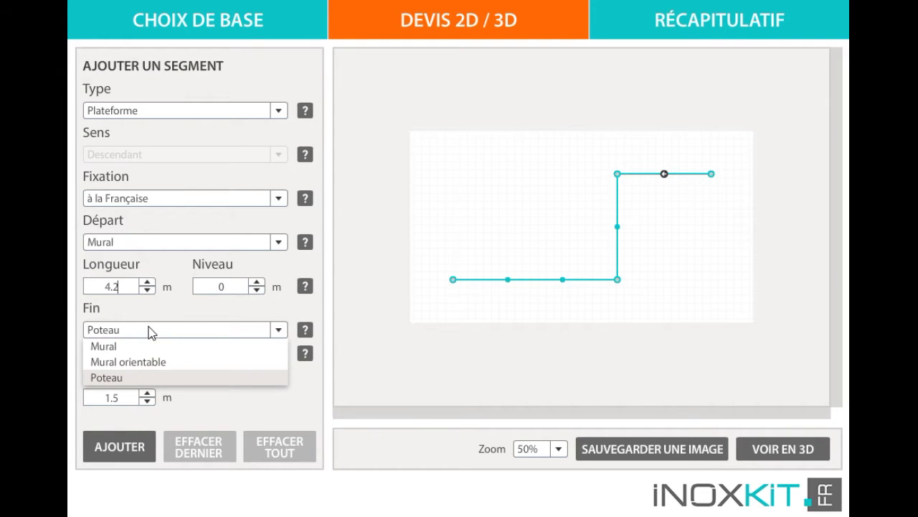
click(152, 331)
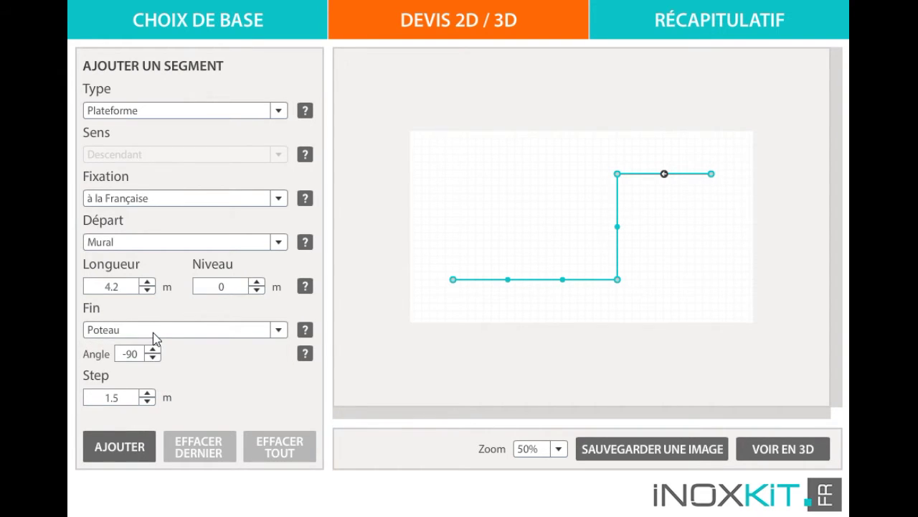
Step: Add the 4.2 m Plateforme segment at angle 0 and place it above the existing run in the plan
drag(138, 354, 77, 354)
text(90)
key(BackSpace)
key(BackSpace)
click(119, 448)
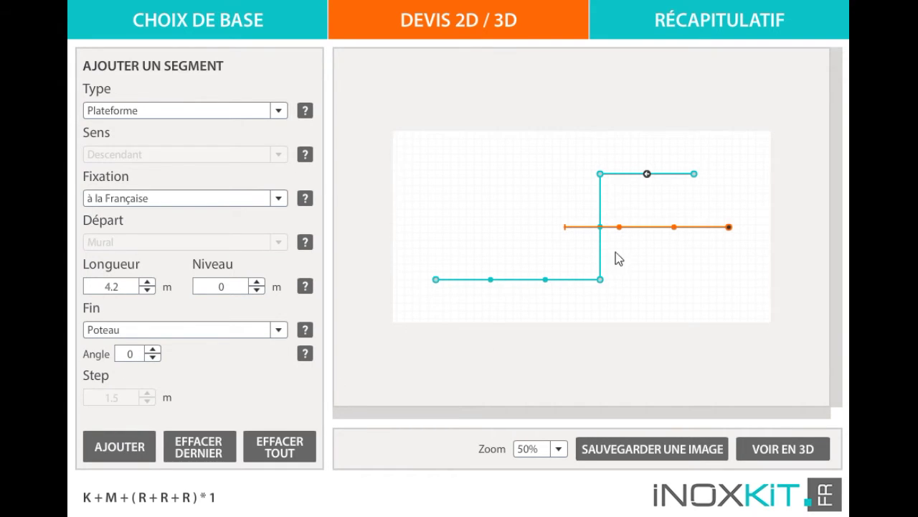
mouse_move(647, 235)
mouse_down()
mouse_move(512, 109)
mouse_move(512, 76)
mouse_up()
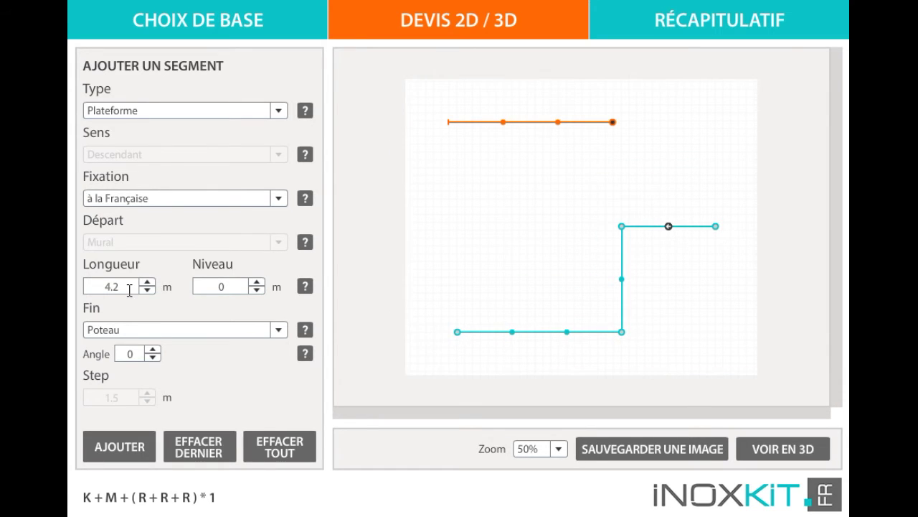
Step: Extend the wall-started upper run with a 1.3 m Plateforme segment at an angle of 90
drag(122, 287, 72, 291)
text(1.3)
drag(128, 355, 108, 355)
text(90)
click(119, 446)
Step: Add a 2.4 m descending Escalier segment at angle -90 to the wall-started run and align the run with the lower one
click(212, 115)
click(201, 141)
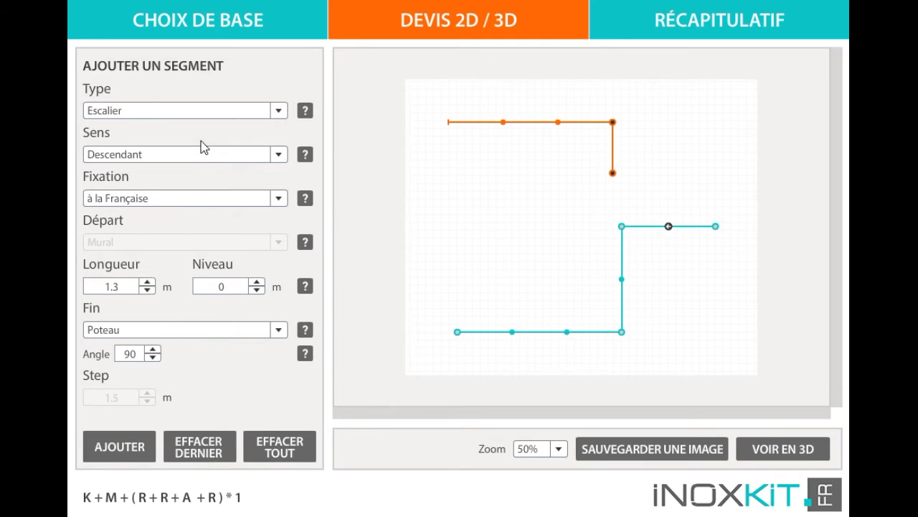
double_click(139, 351)
text(-90)
drag(119, 288, 88, 289)
text(2.4)
click(119, 445)
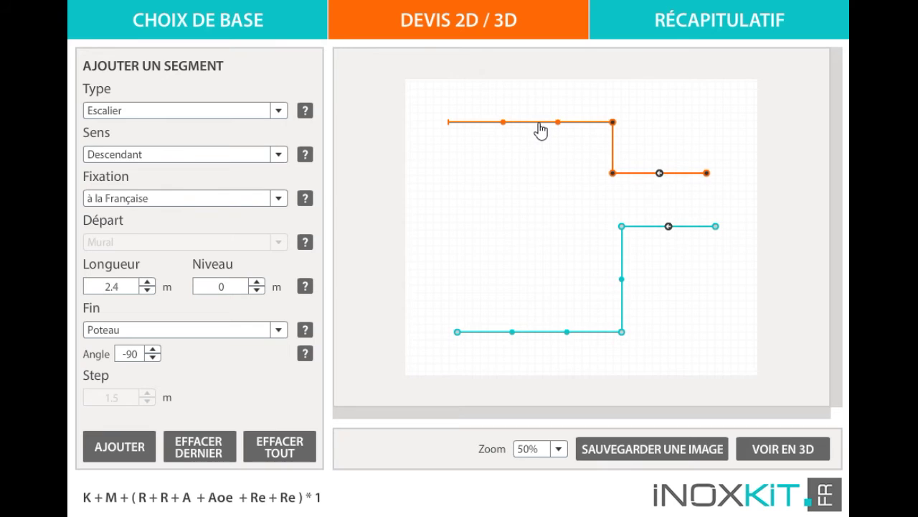
drag(542, 131, 551, 142)
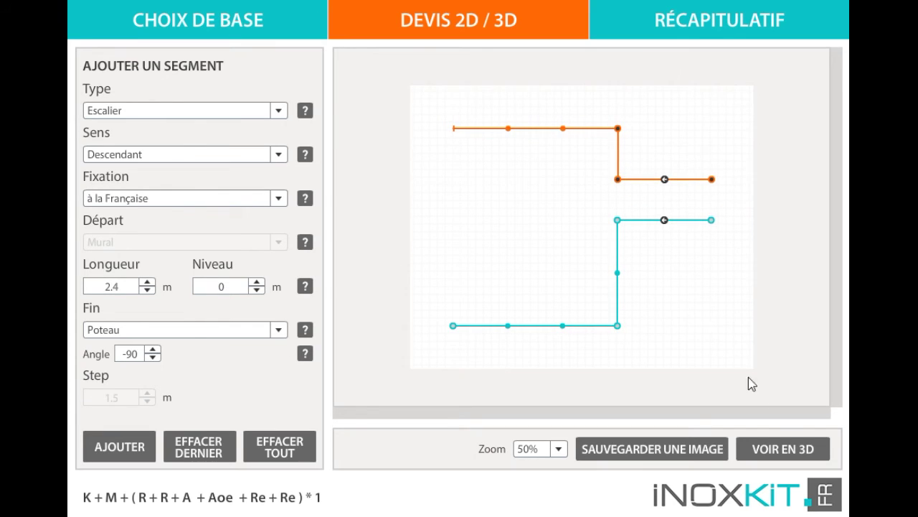
Step: View both railing runs in 3D and examine the posts and glass infill up close
click(780, 449)
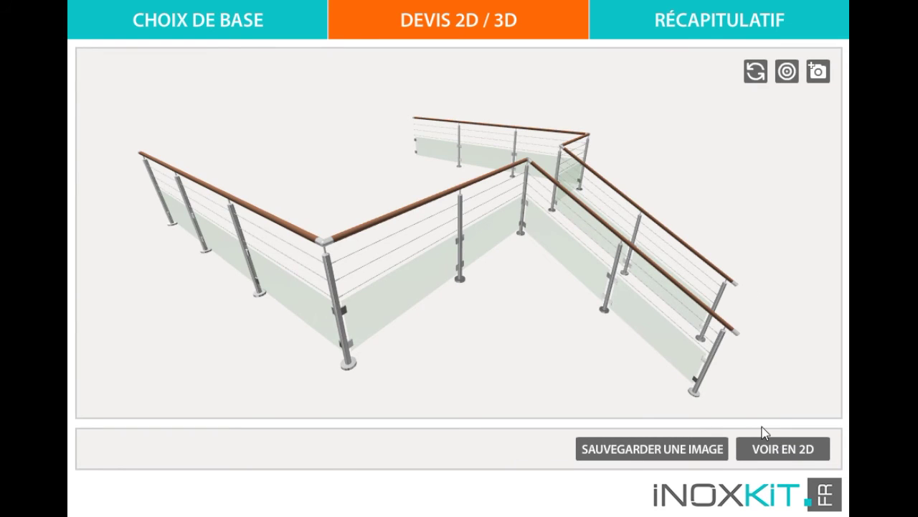
mouse_move(761, 309)
mouse_down()
mouse_move(766, 299)
mouse_move(694, 305)
mouse_move(659, 302)
mouse_move(659, 283)
mouse_move(621, 287)
mouse_move(799, 287)
mouse_move(767, 292)
mouse_up()
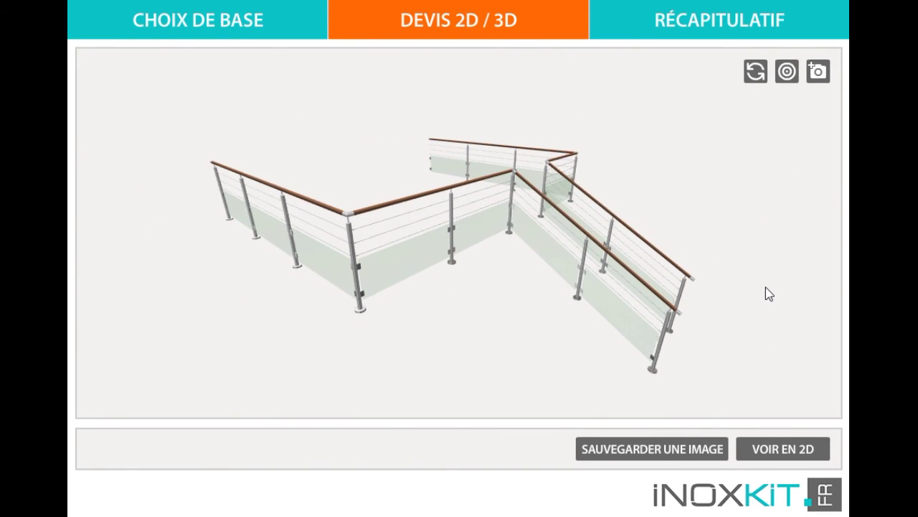
scroll(764, 290, up, 10)
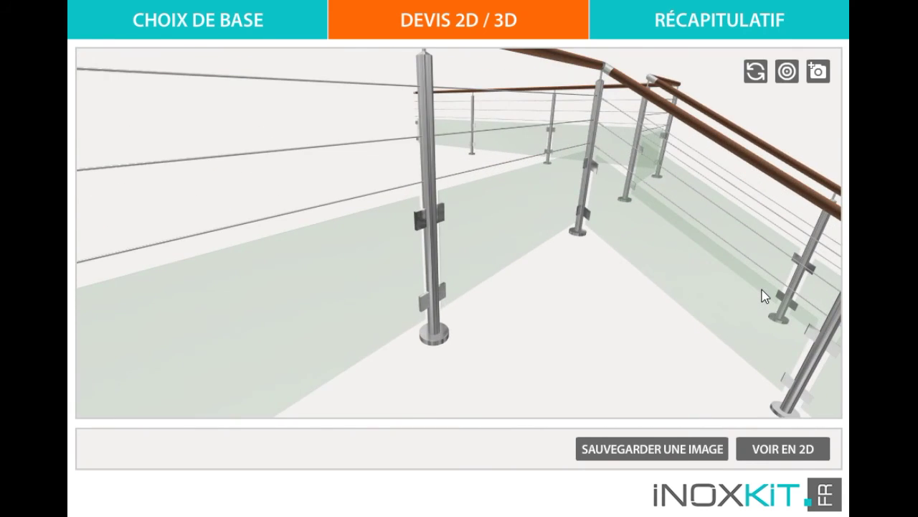